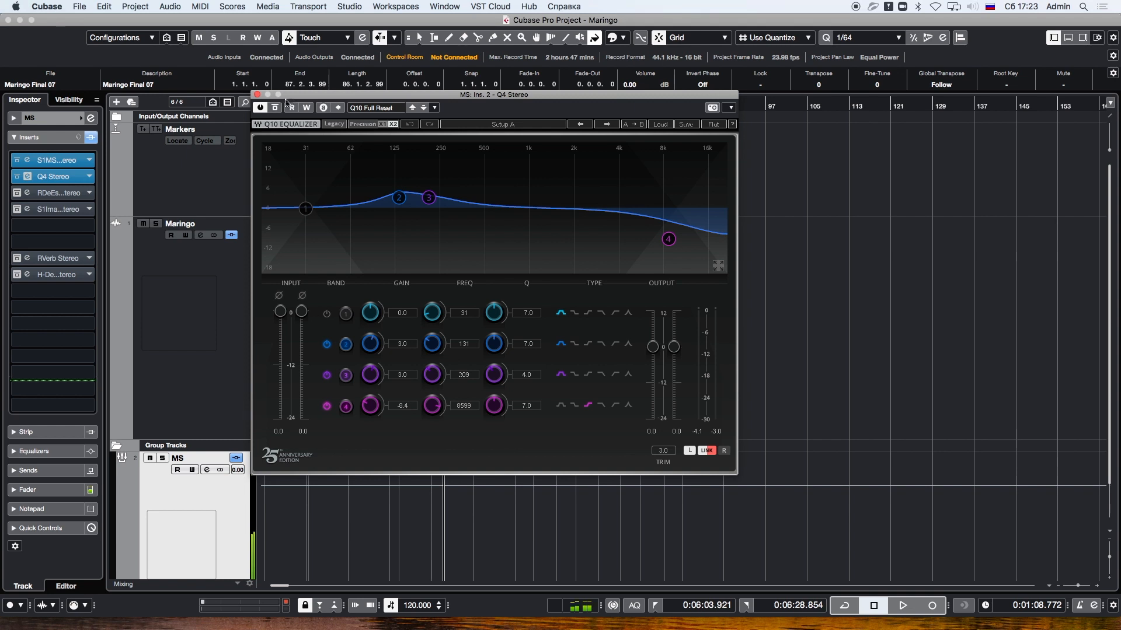
Step: Play the mix from marker 8 and compare it with RDeEsser bypassed and active, leaving the effect active
left_click(257, 95)
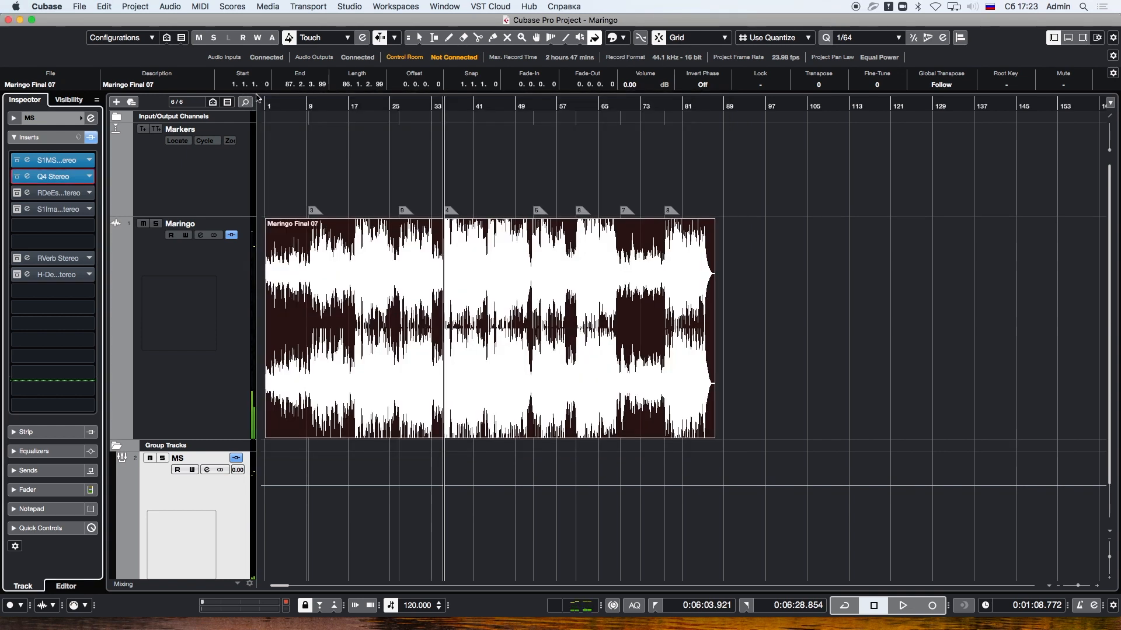
left_click(52, 197)
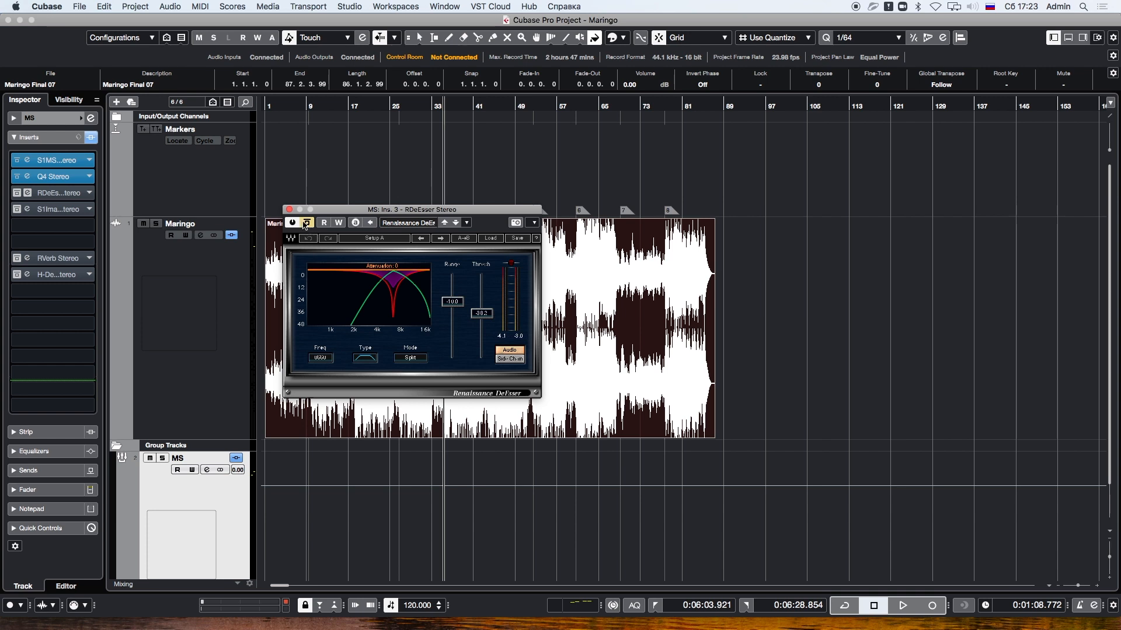
key("space")
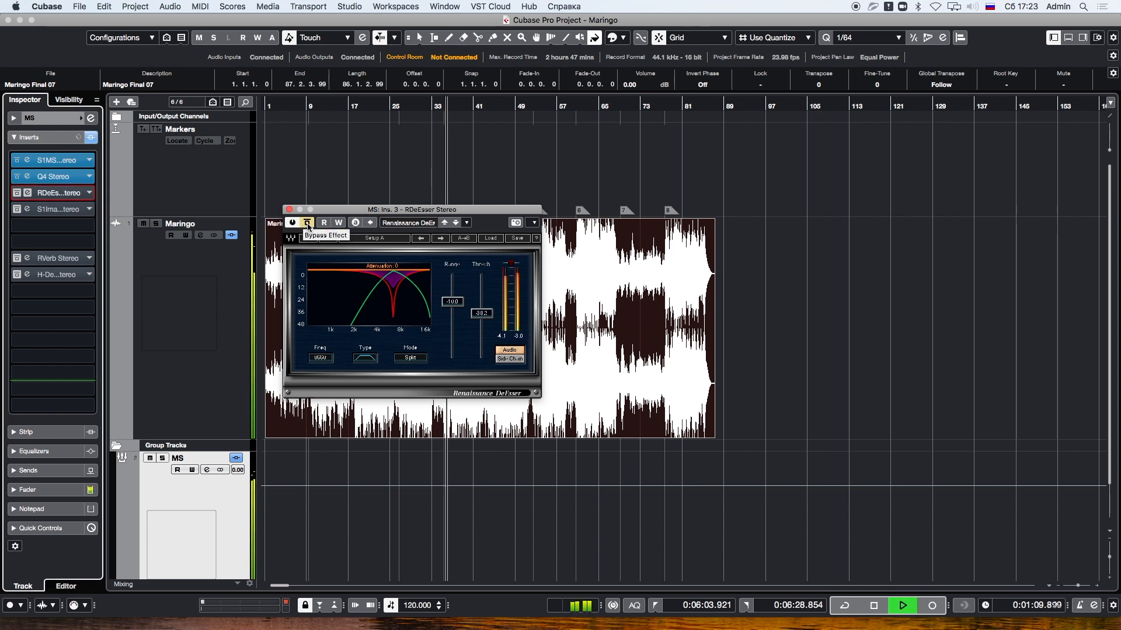
key("KP_8")
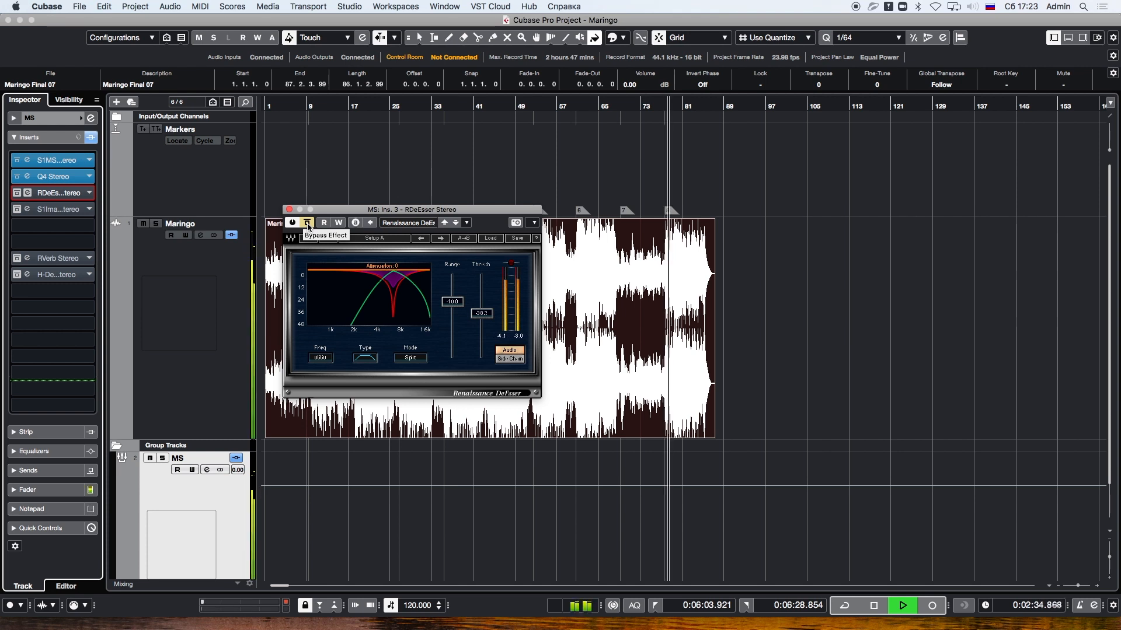
left_click(307, 224)
key("space")
left_click(307, 224)
left_click(308, 224)
key("space")
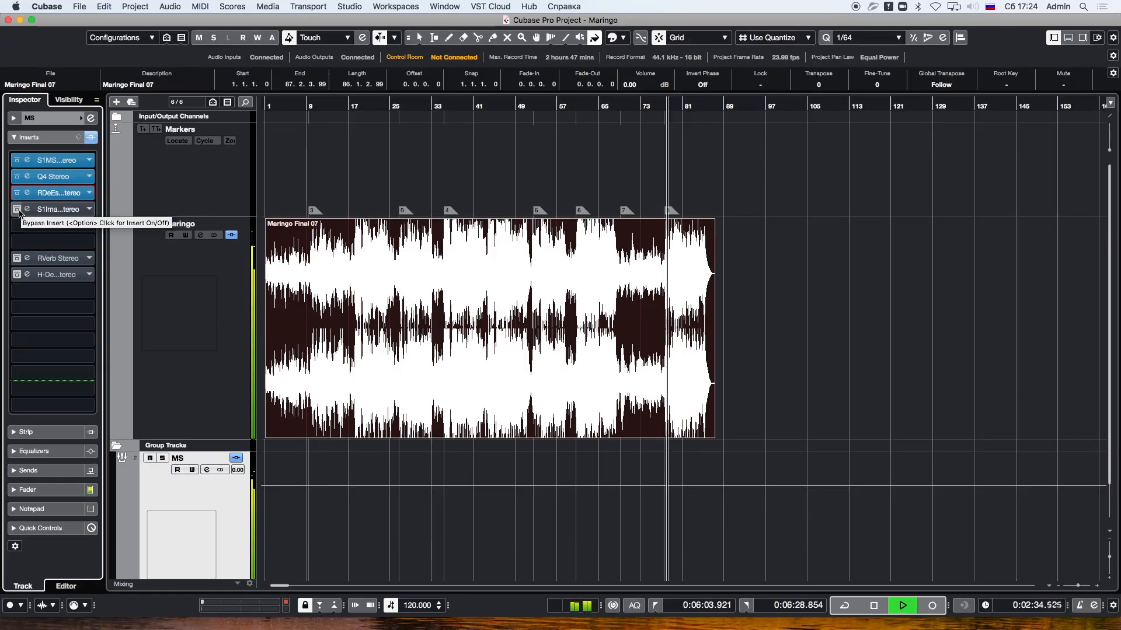
Step: Activate the S1 Imager insert, compare it bypassed and active during playback, and return to marker 4
left_click(18, 210)
left_click(36, 212)
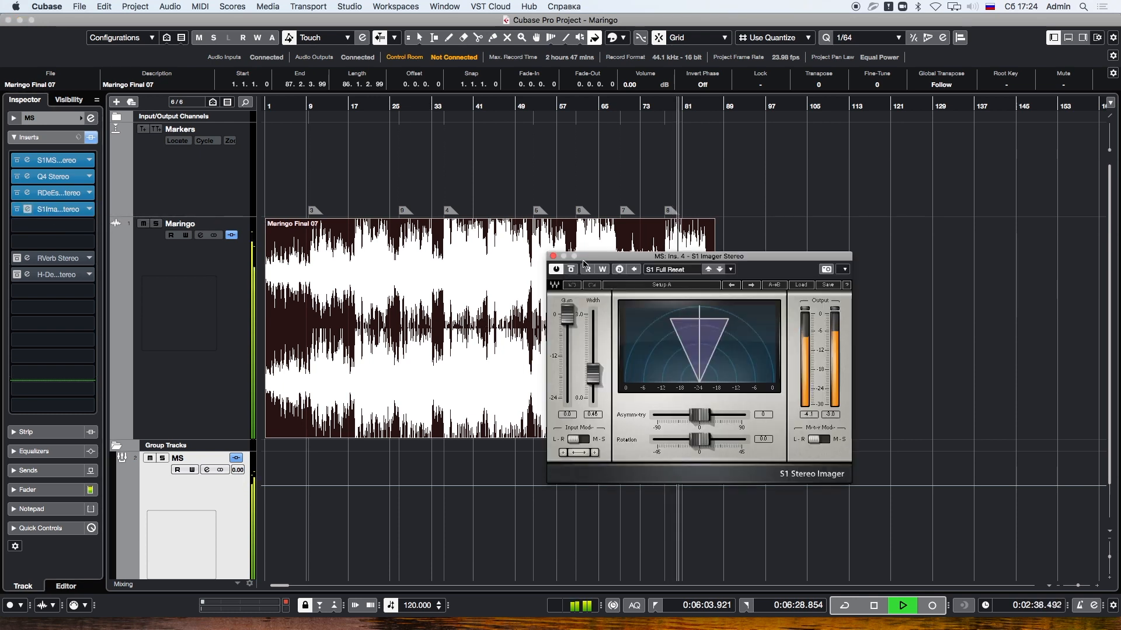
left_click(572, 270)
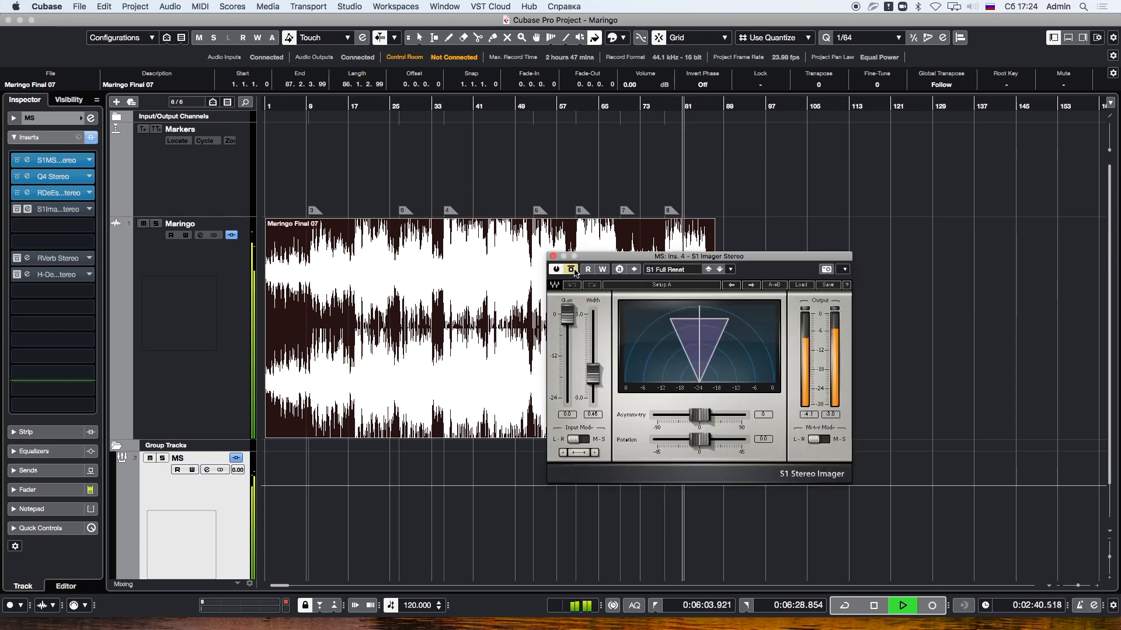
left_click(572, 270)
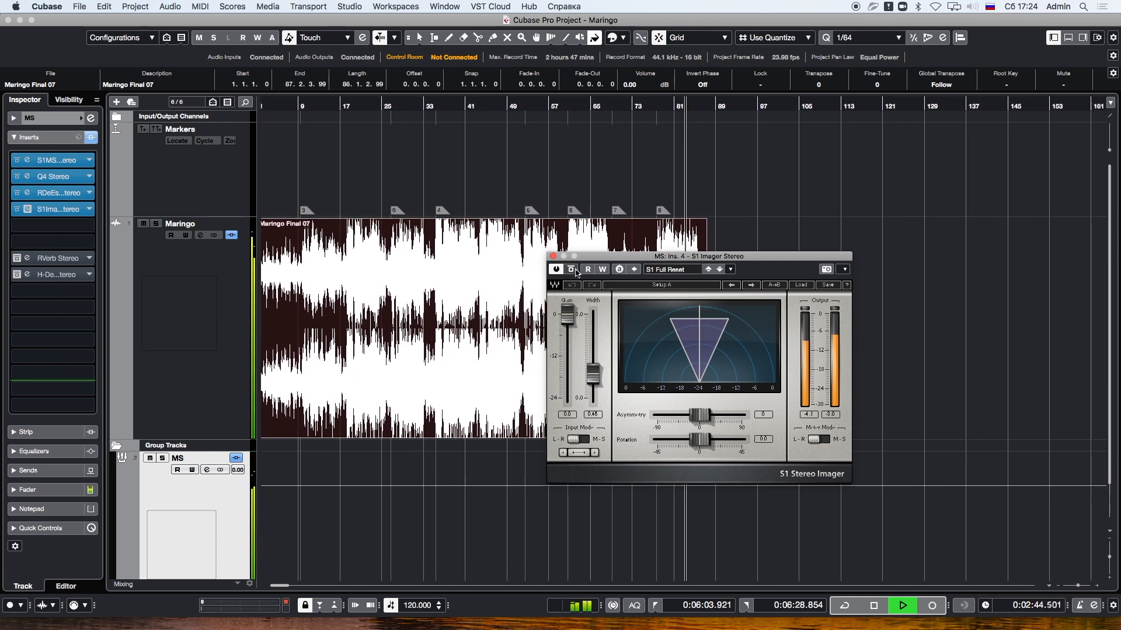
key("4")
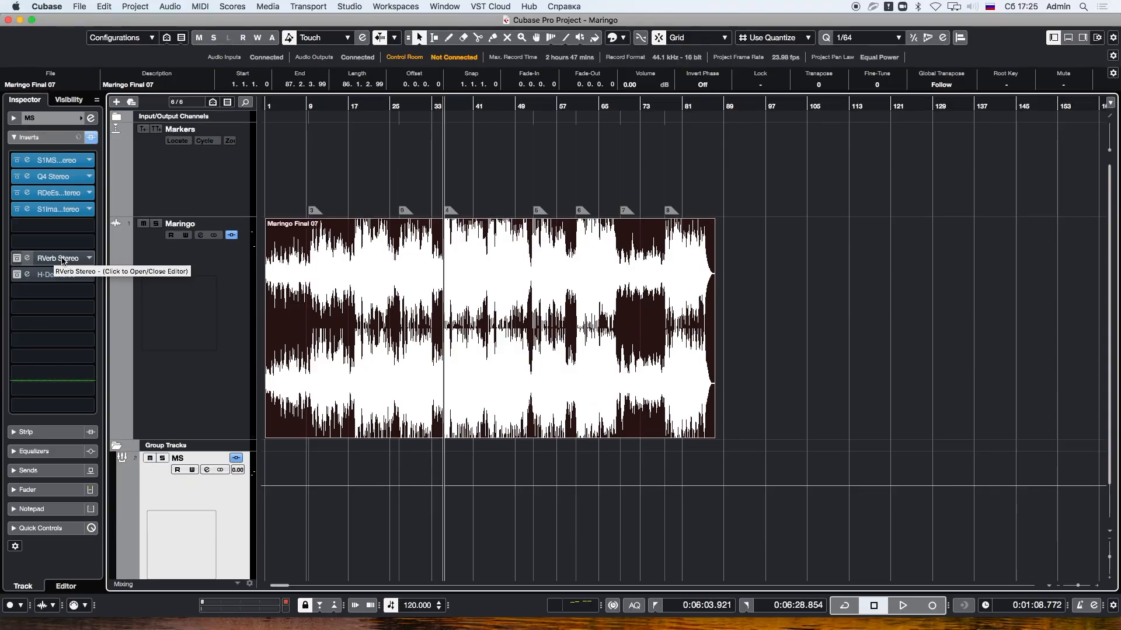
Step: Open the RVerb and H-Delay editors to examine their settings, then close H-Delay
left_click(63, 259)
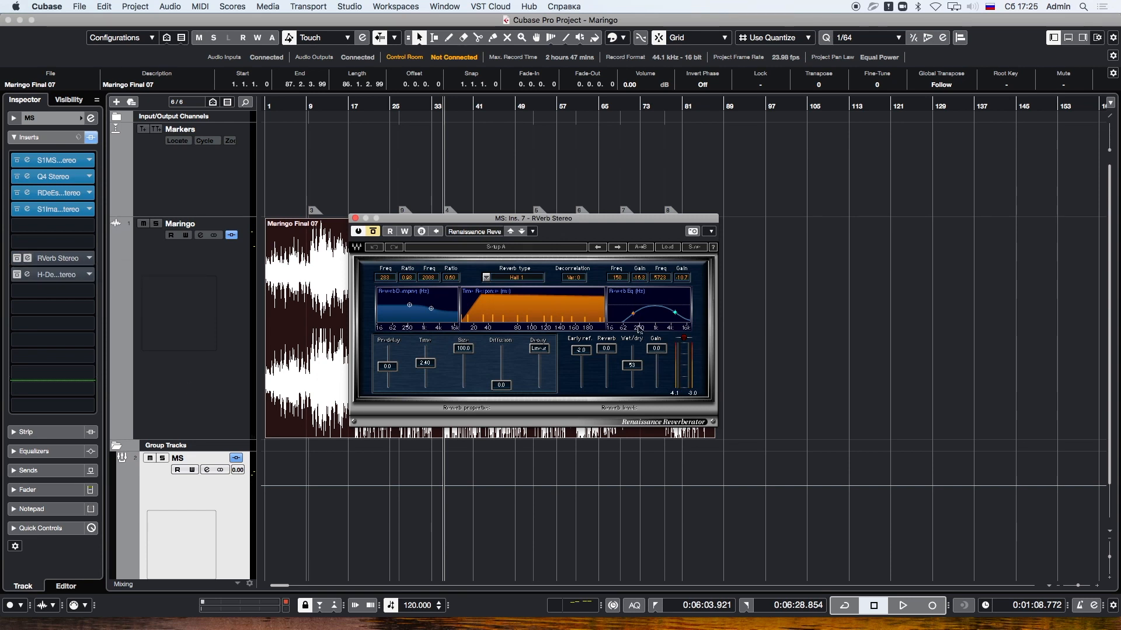
left_click(54, 276)
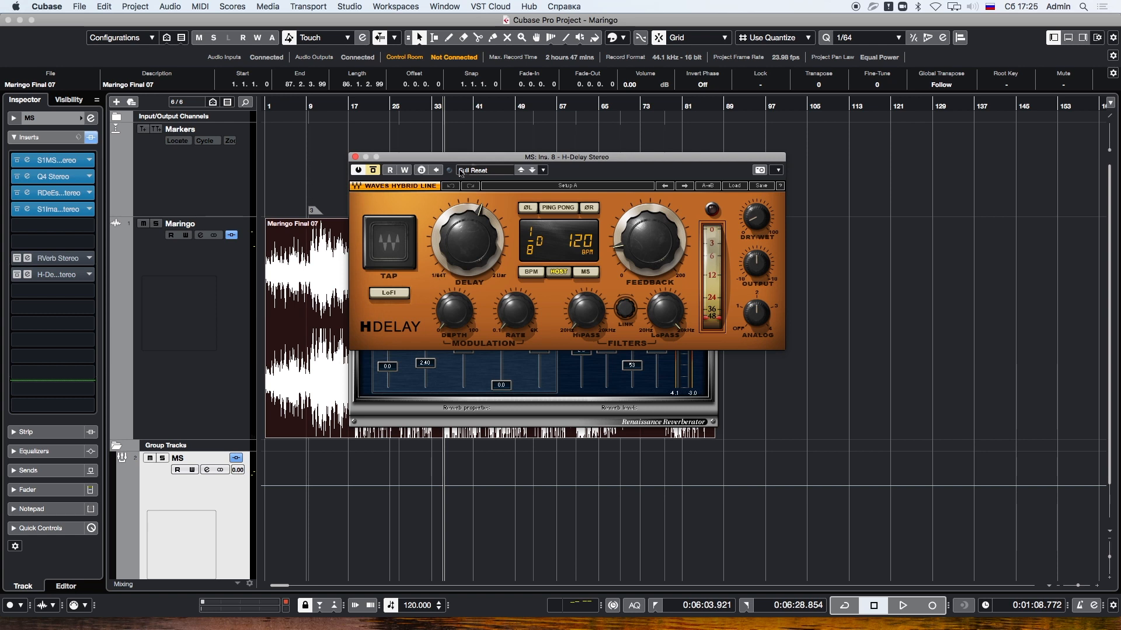
left_click(355, 157)
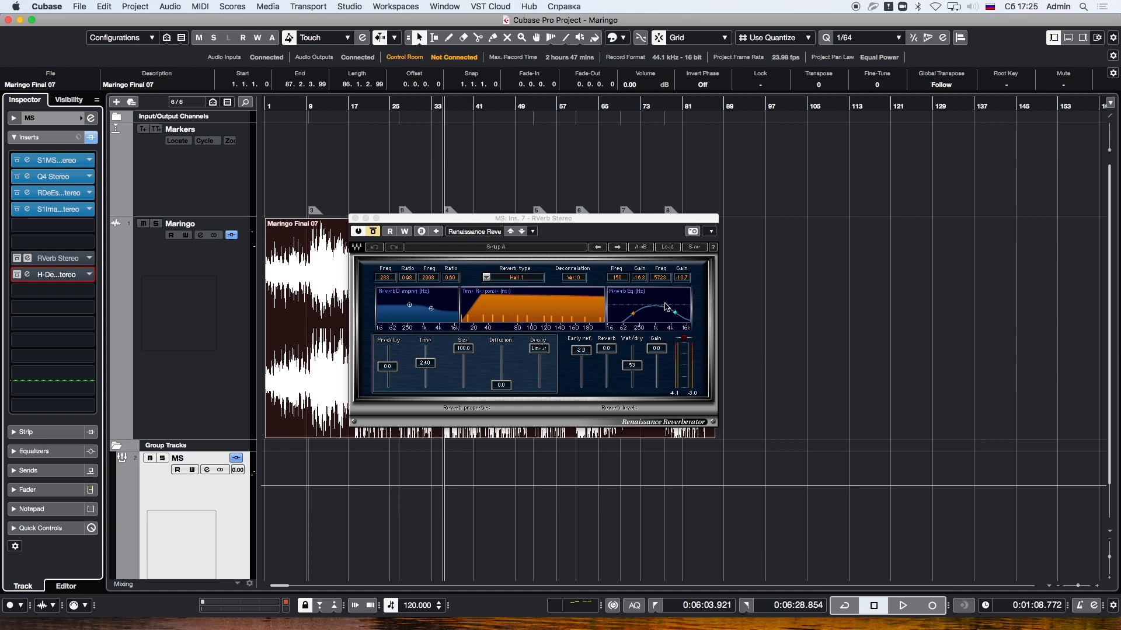
Step: Return to the project start, activate the RVerb and H-Delay inserts, and play the mix
key("3")
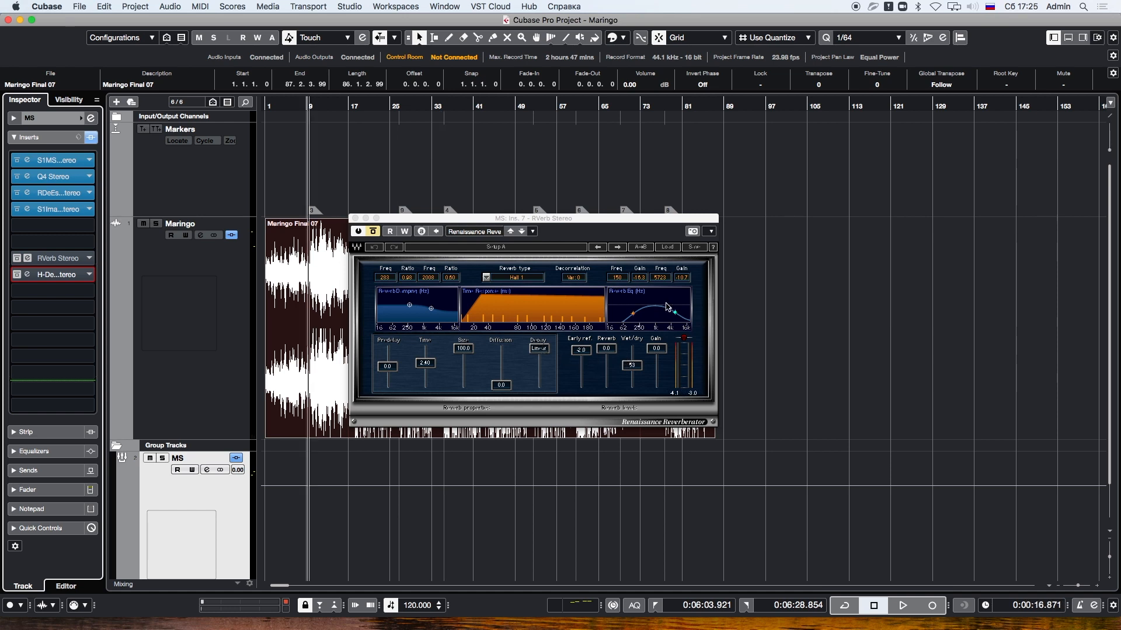
key("Home")
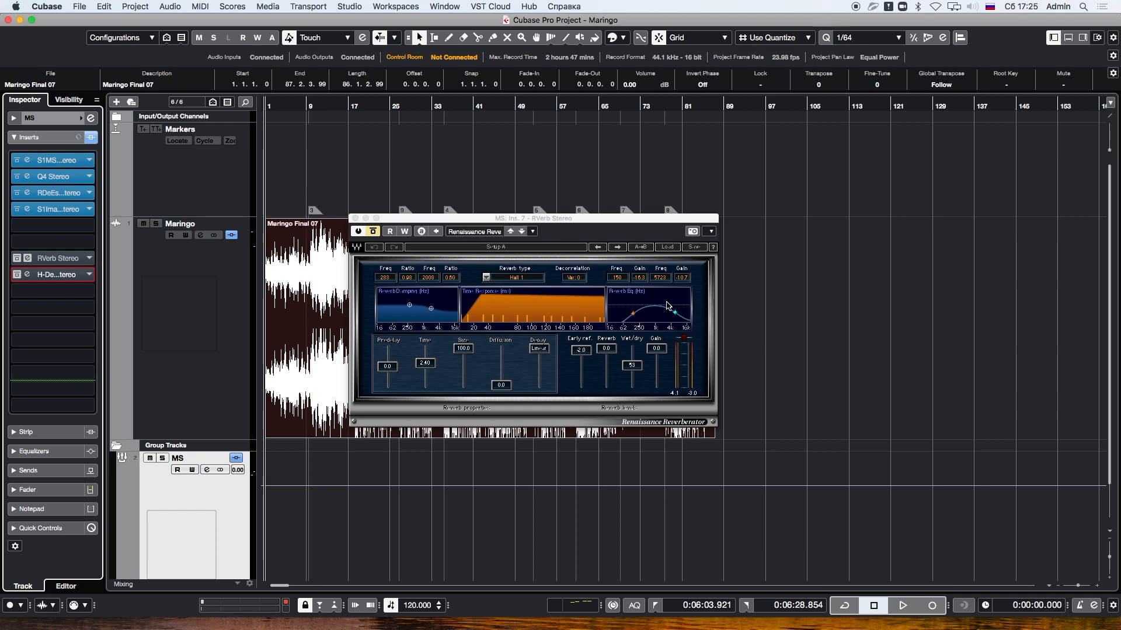
left_click(375, 232)
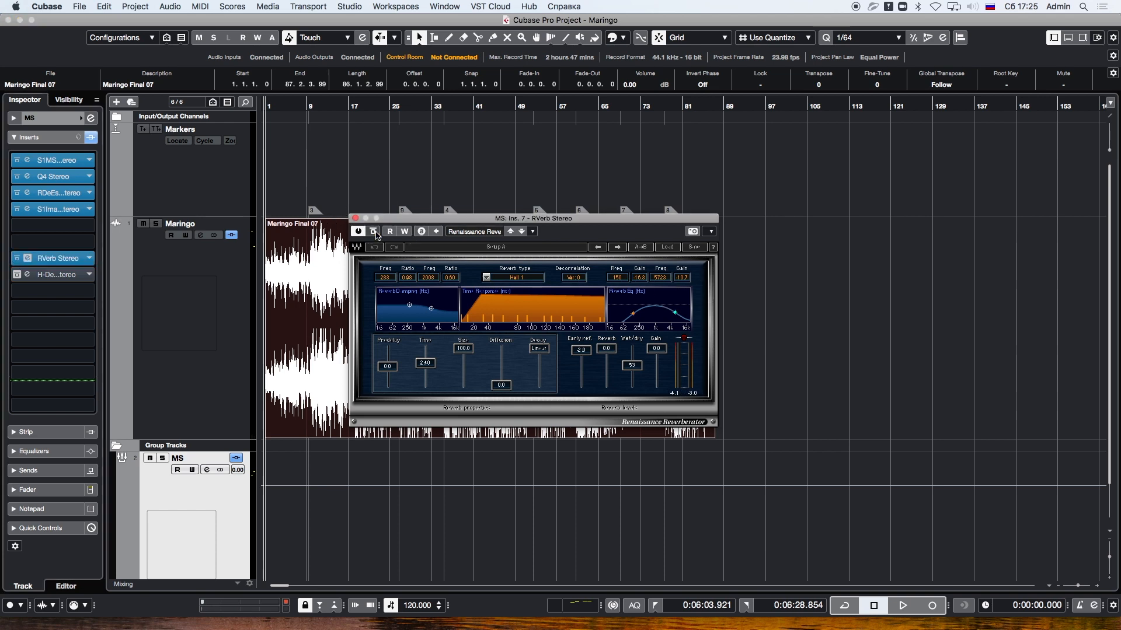
left_click(16, 277)
key("space")
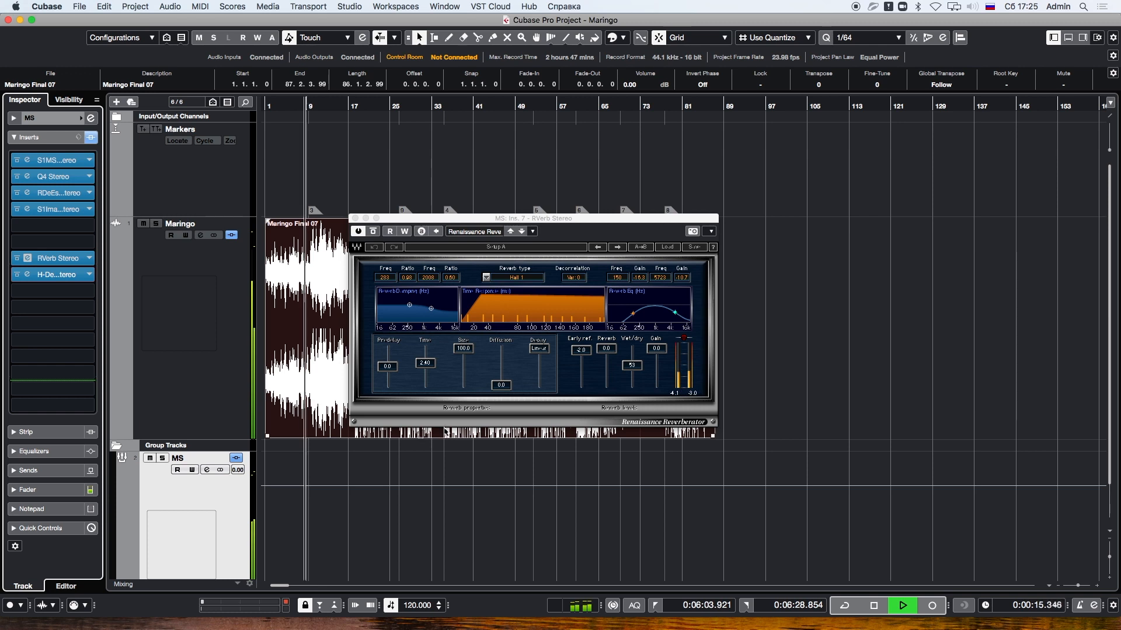
Step: Gradually lower RVerb's wet/dry to about 15 during playback, moving its editor away from the waveform
left_click(633, 366)
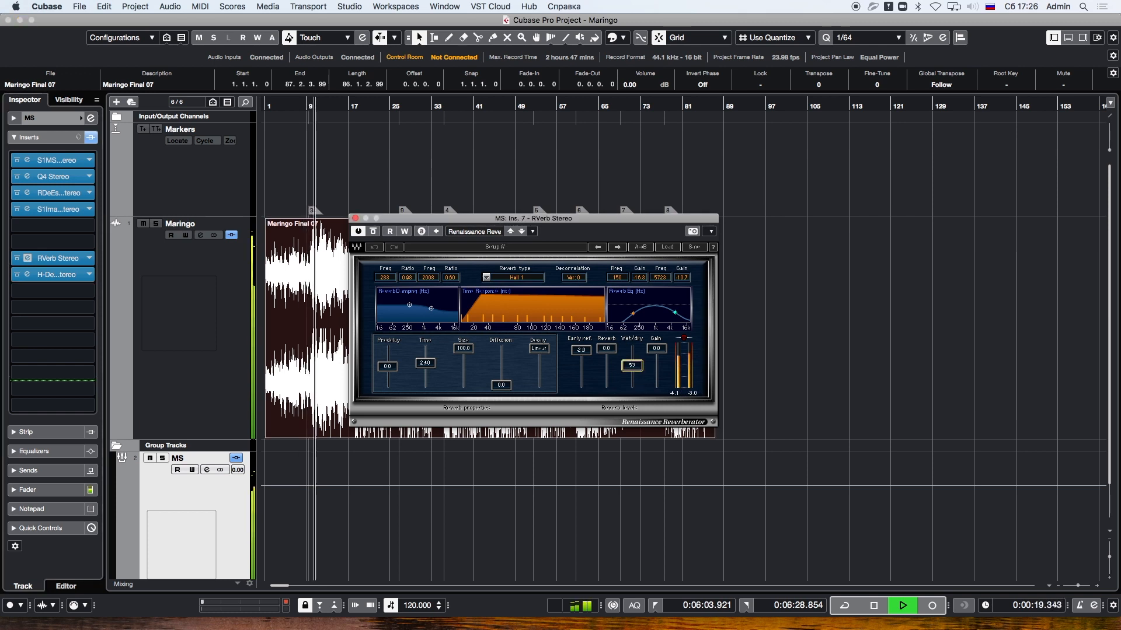
left_click_drag(632, 367, 632, 370)
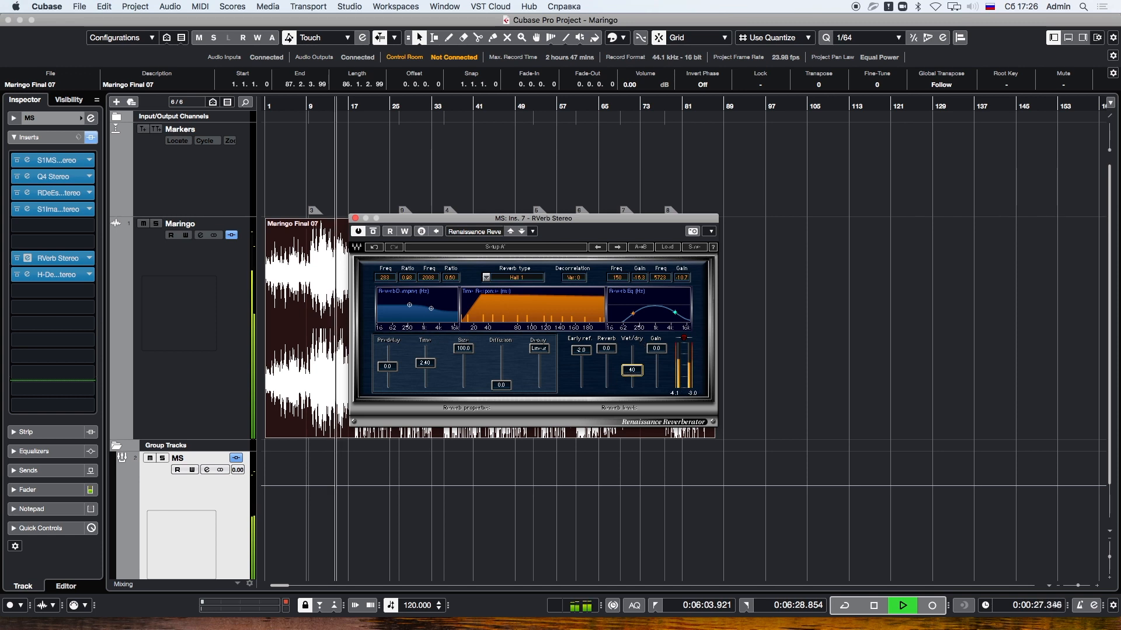
left_click_drag(632, 370, 632, 374)
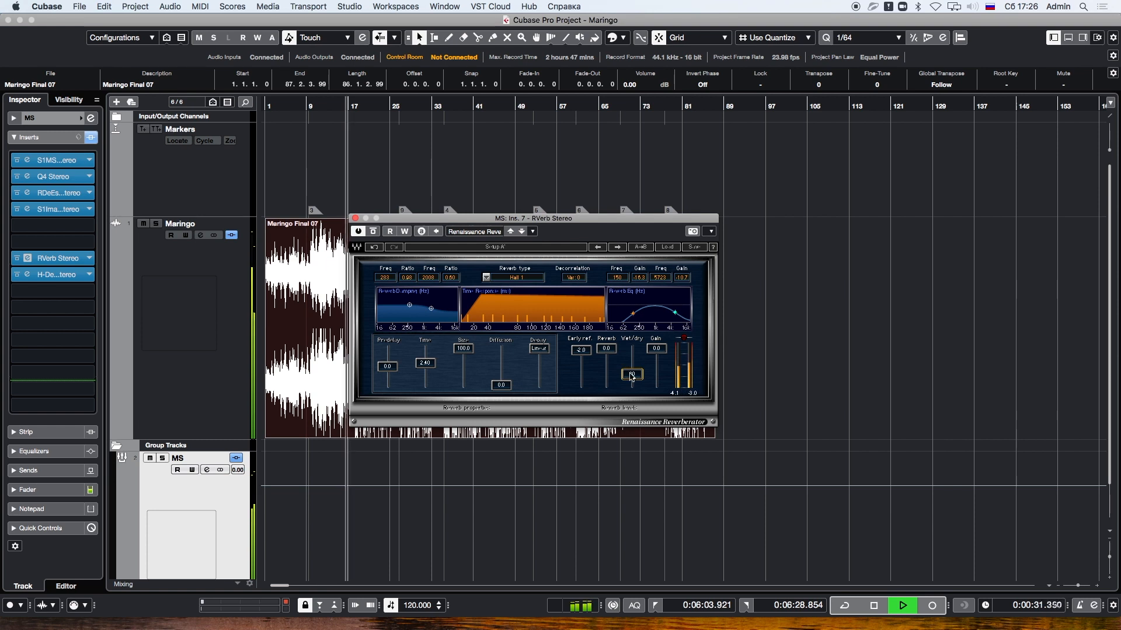
left_click_drag(543, 221, 624, 189)
left_click_drag(712, 342, 712, 346)
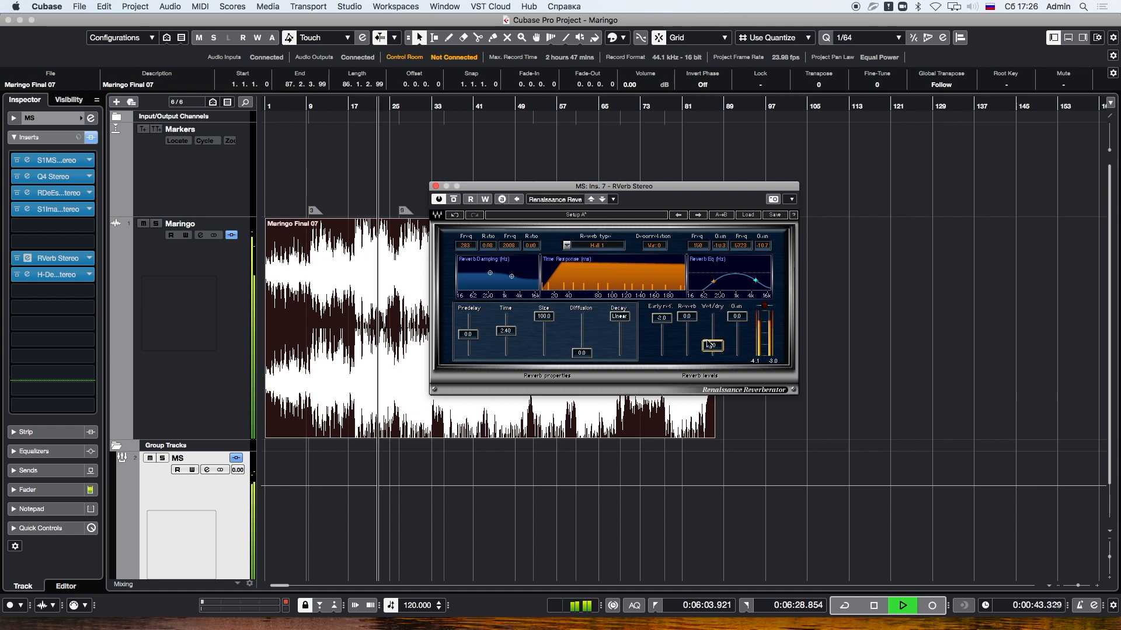
left_click_drag(716, 349, 716, 350)
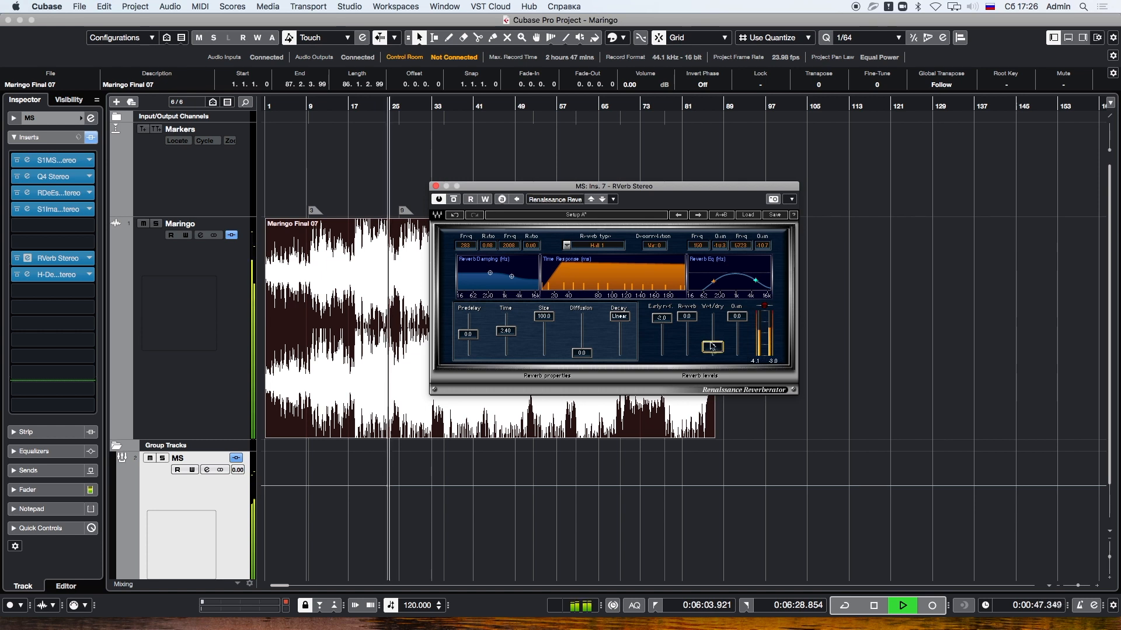
left_click_drag(560, 191, 736, 121)
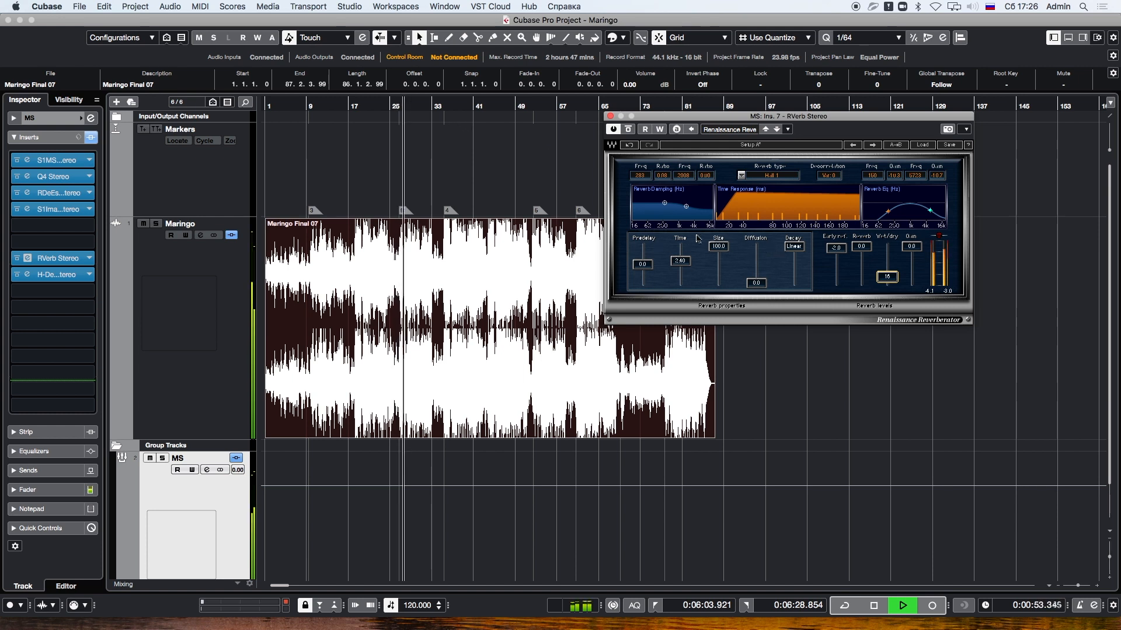
Step: Audition the mix from marker 4 and move the RVerb editor clear of the waveform
key("space")
key("shift+n")
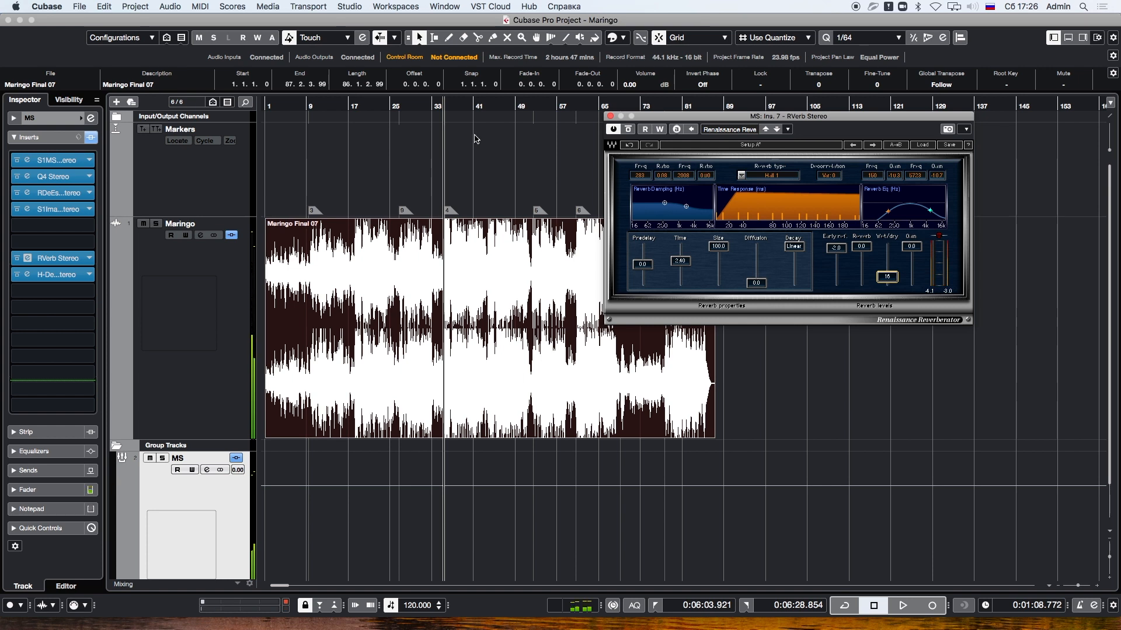
key("space")
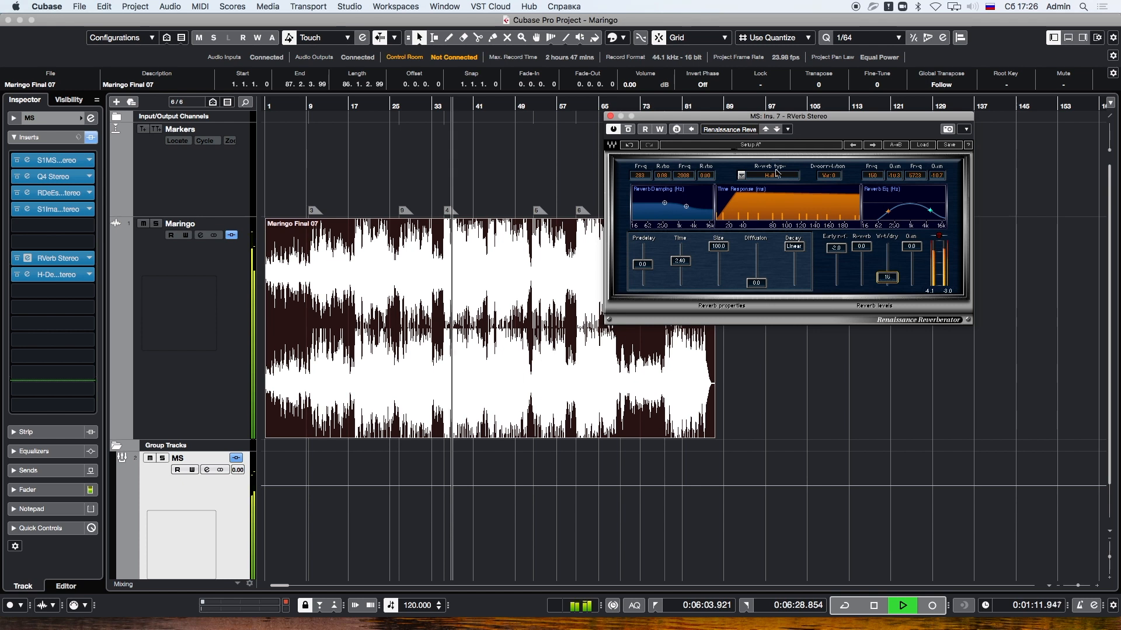
left_click_drag(677, 111, 795, 116)
key("space")
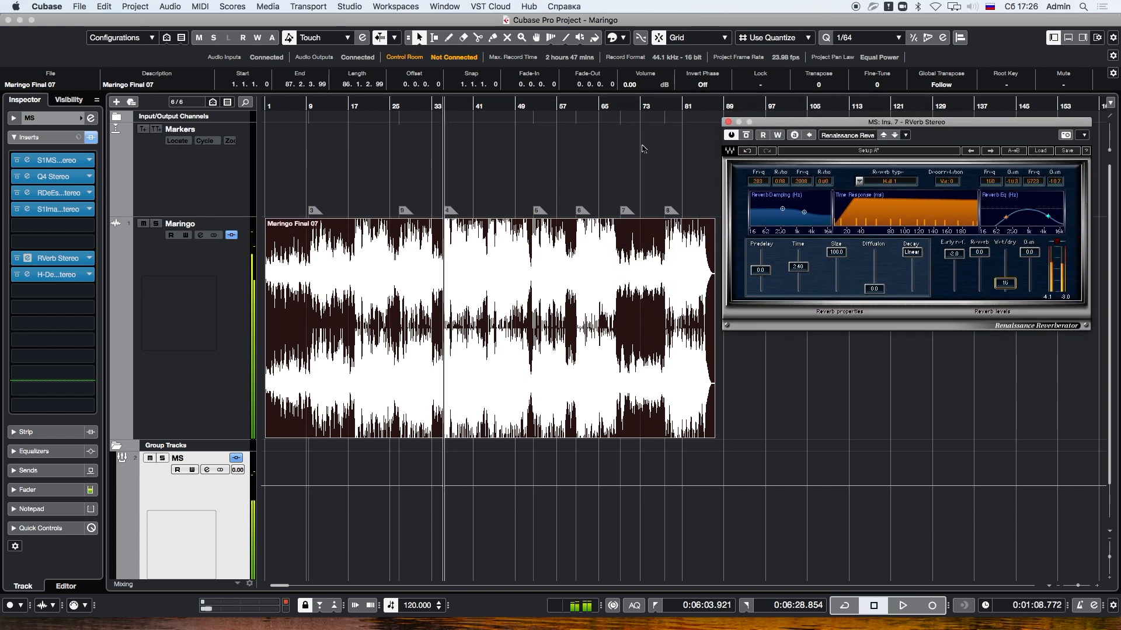
Step: Play from about bar 65 while trying RVerb's wet/dry at 13, 55 and about 60, then stop playback
left_click(601, 104)
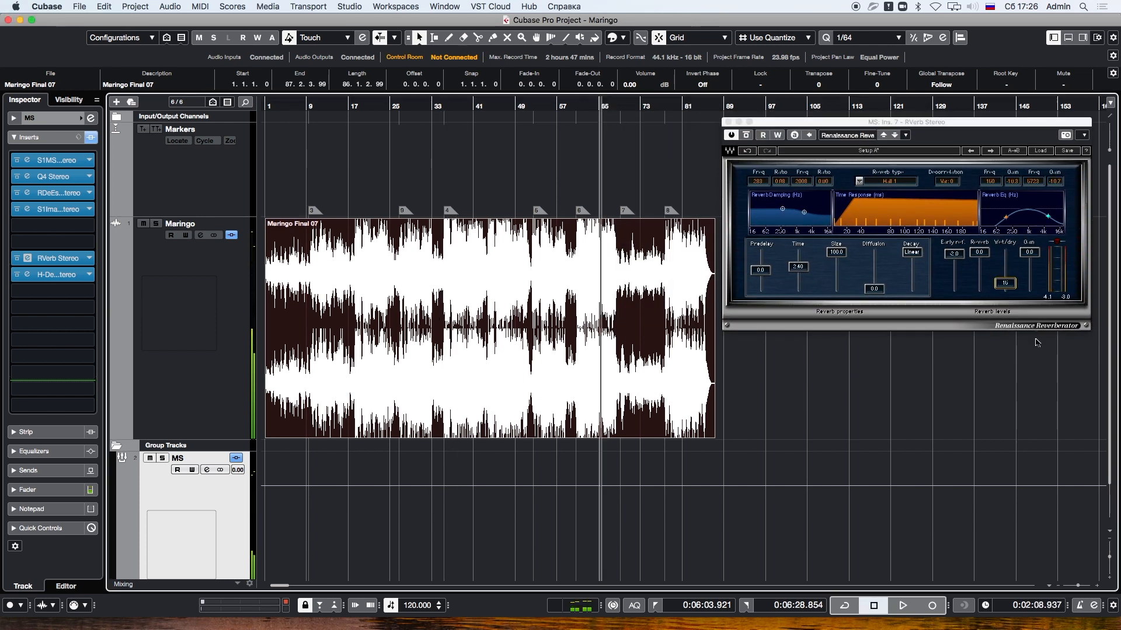
left_click(1006, 290)
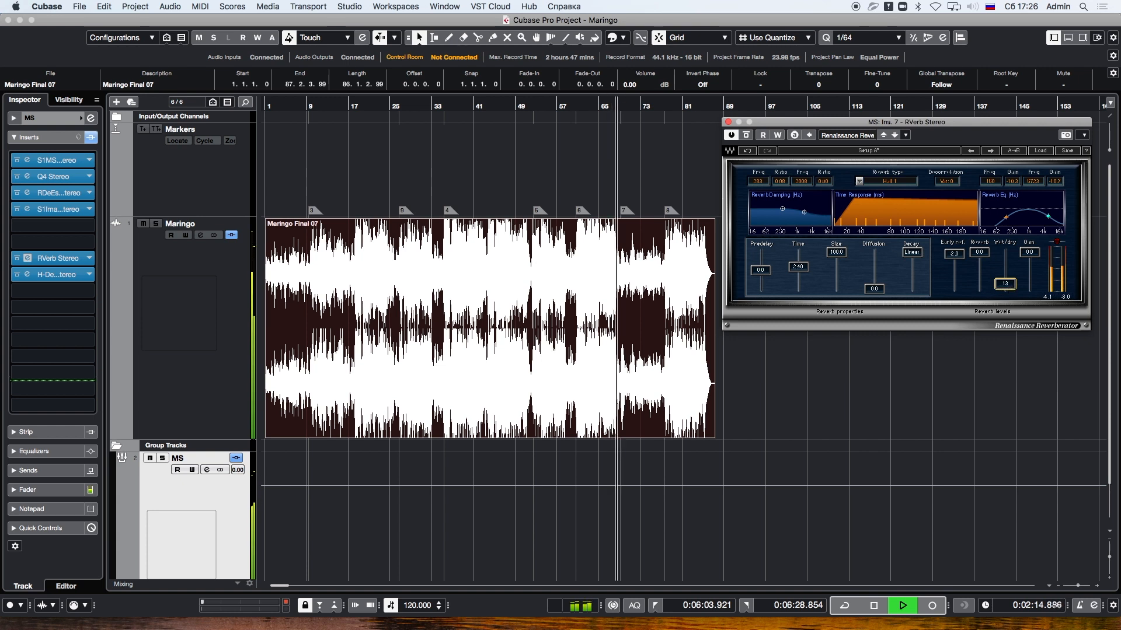
left_click_drag(1004, 282, 1004, 270)
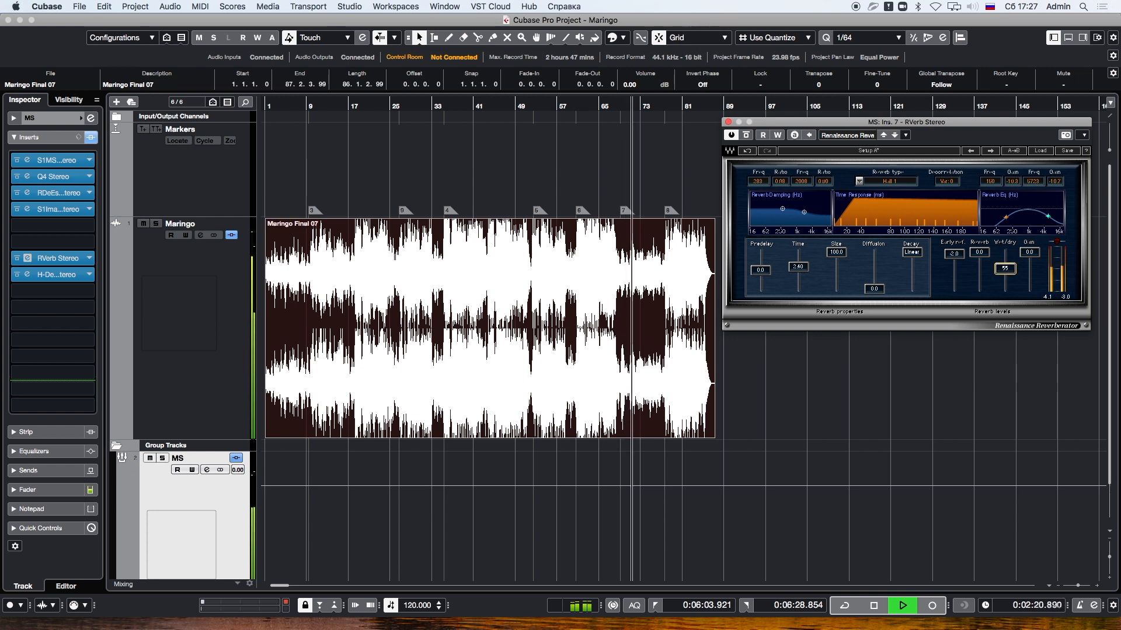
left_click_drag(1004, 266, 1004, 265)
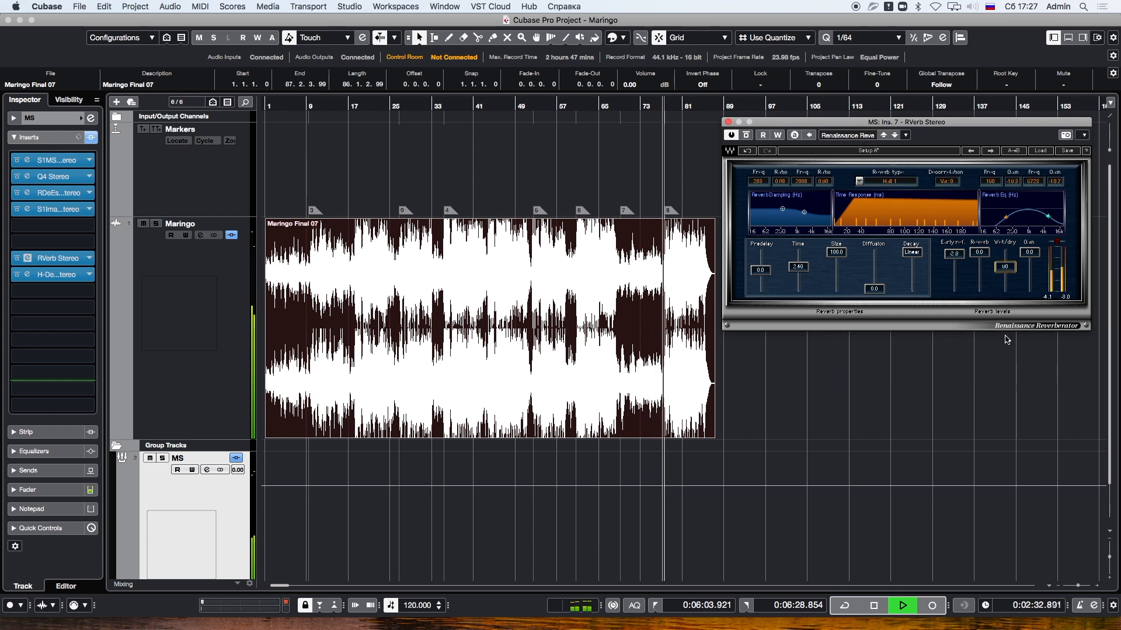
key("space")
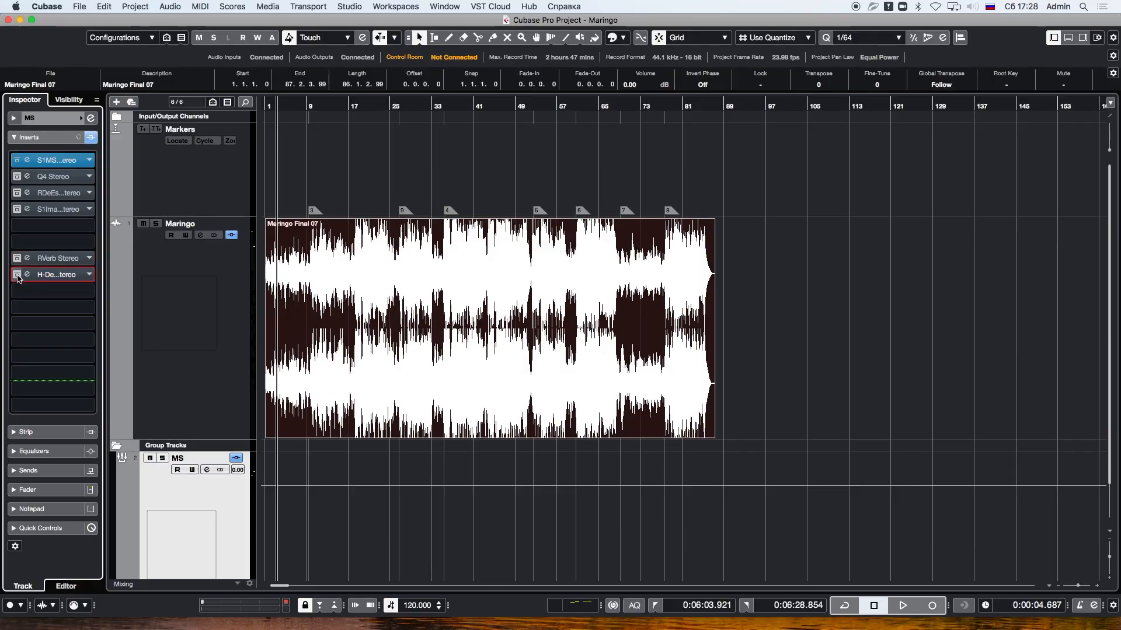
Step: Play the mix and reactivate the Q4, RDeEsser, S1 Imager, RVerb and H-Delay inserts one after another
key("space")
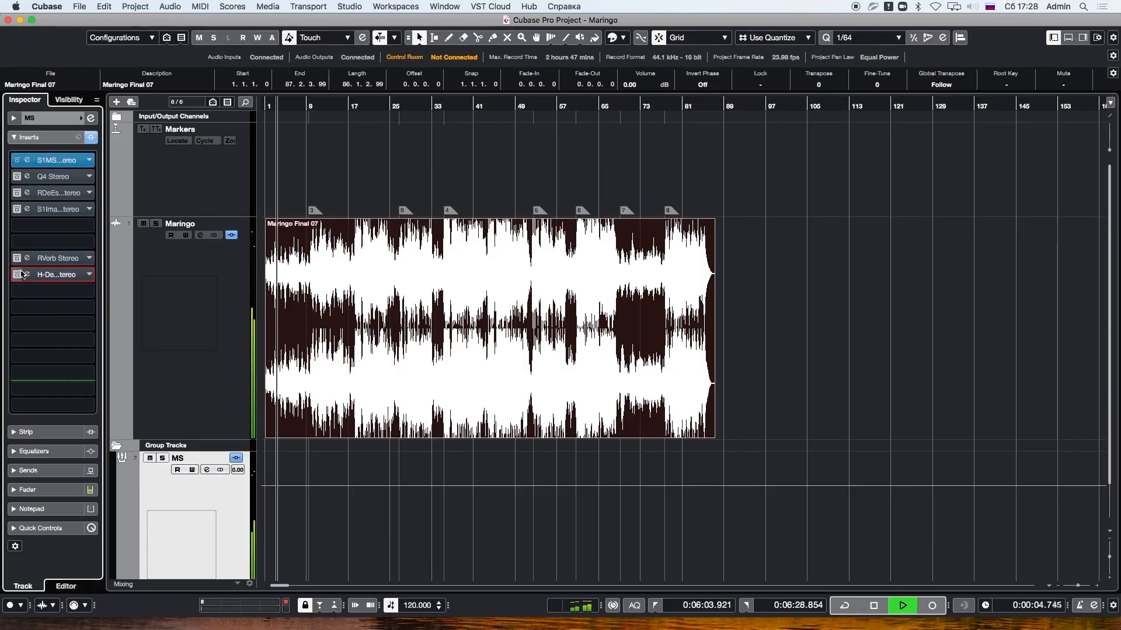
left_click(16, 176)
left_click(16, 193)
left_click(16, 209)
left_click(17, 258)
left_click(17, 274)
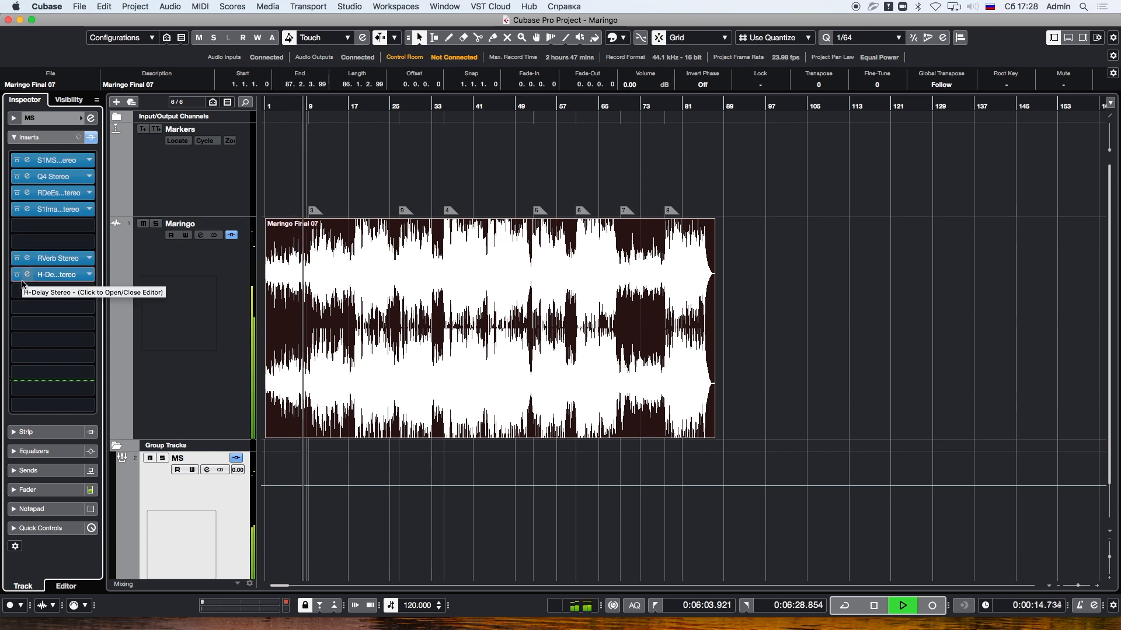
Step: Open the RVerb editor, restart playback near marker 4, and lower the reverb's wet/dry to 21
left_click(42, 259)
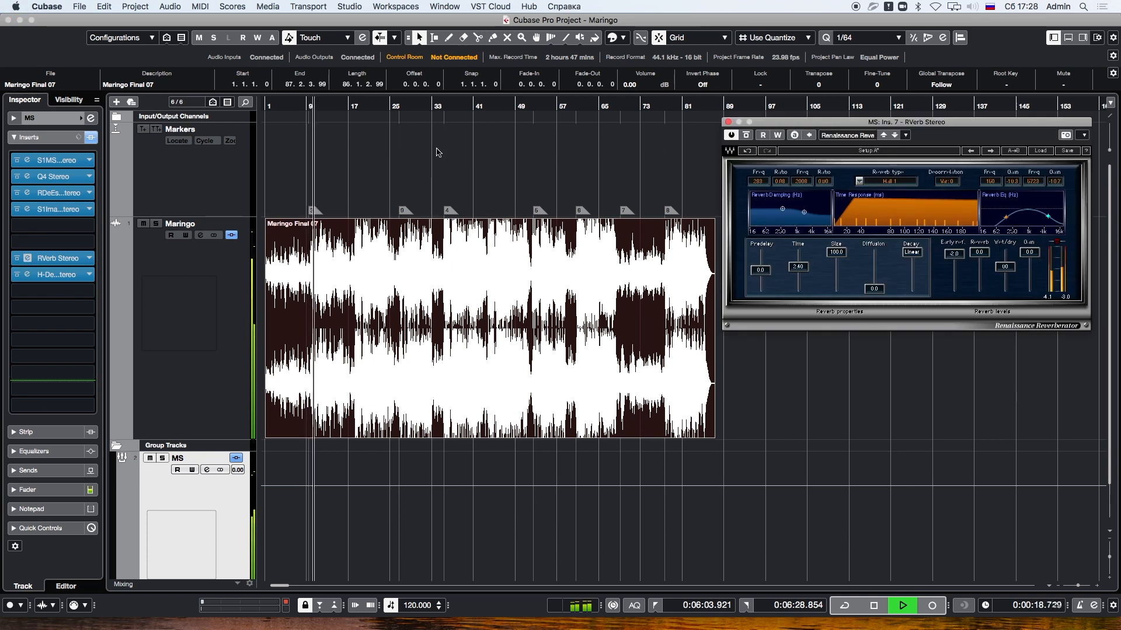
key("space")
left_click(443, 104)
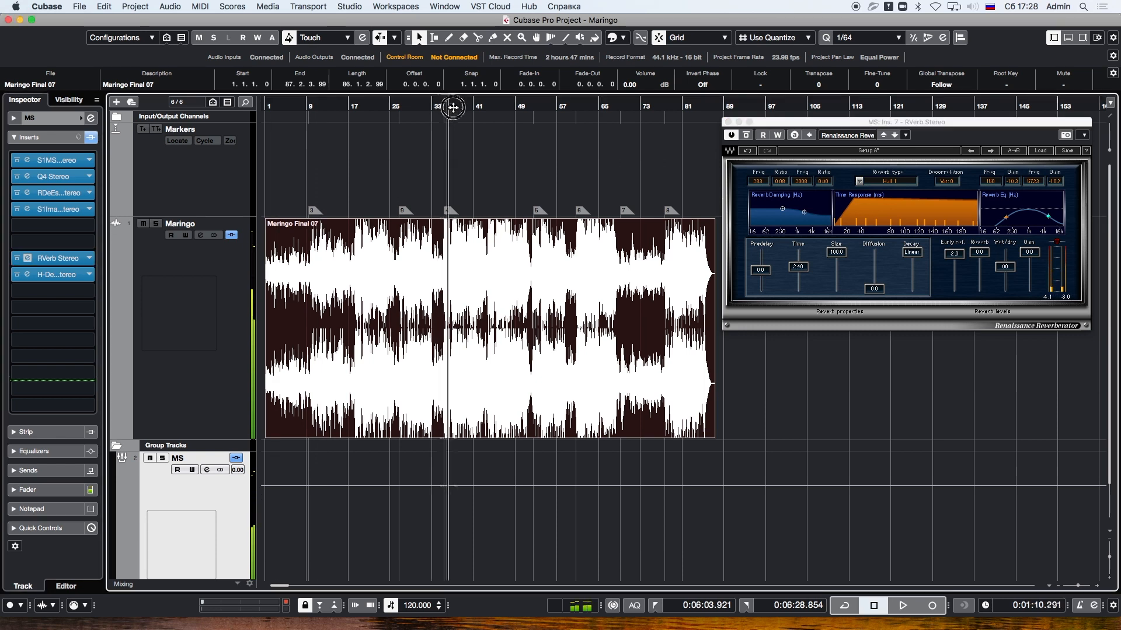
key("space")
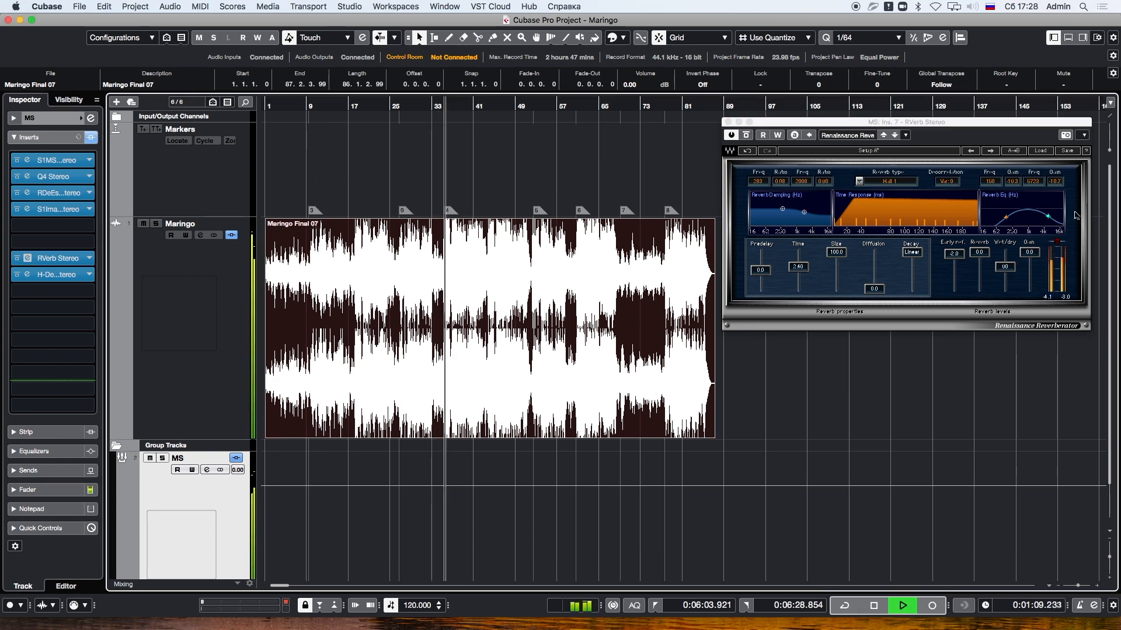
left_click(1005, 266)
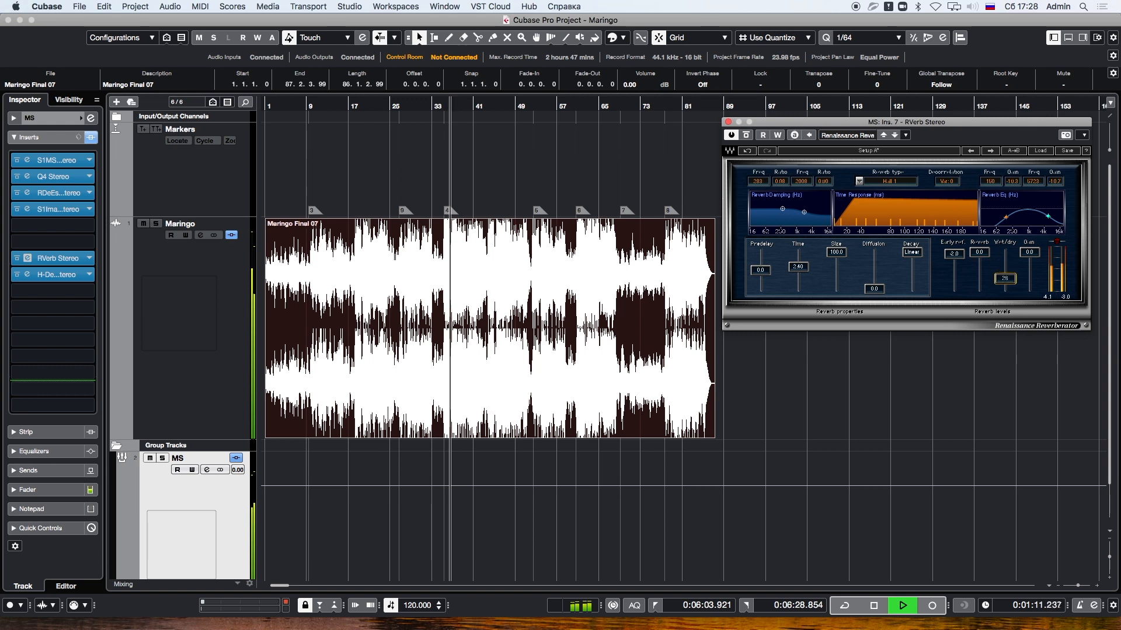
left_click_drag(1004, 267, 1004, 280)
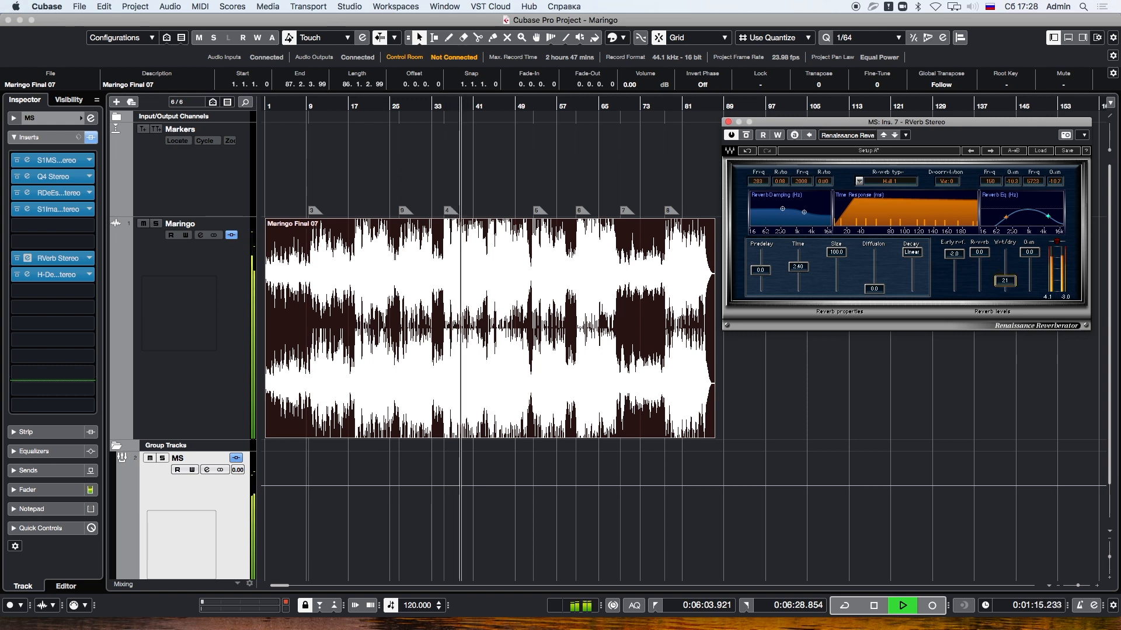